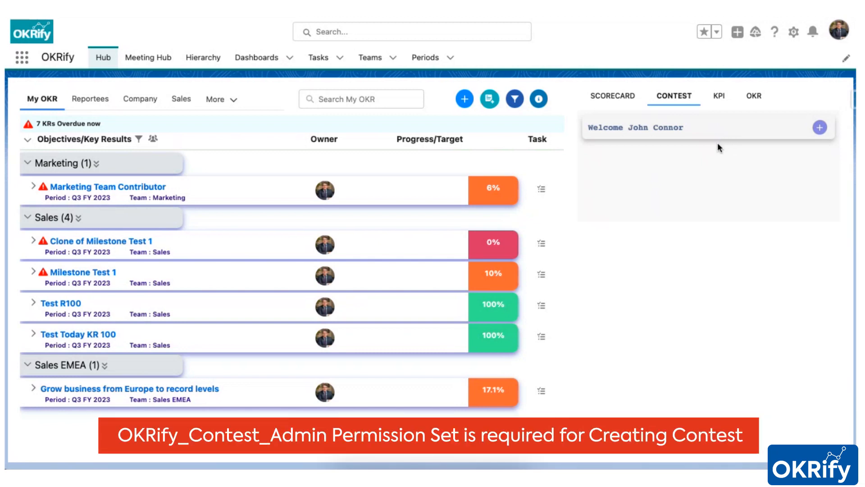
- Create a new contest and name it "Summer BDR Contest"
left_click(820, 128)
left_click(273, 156)
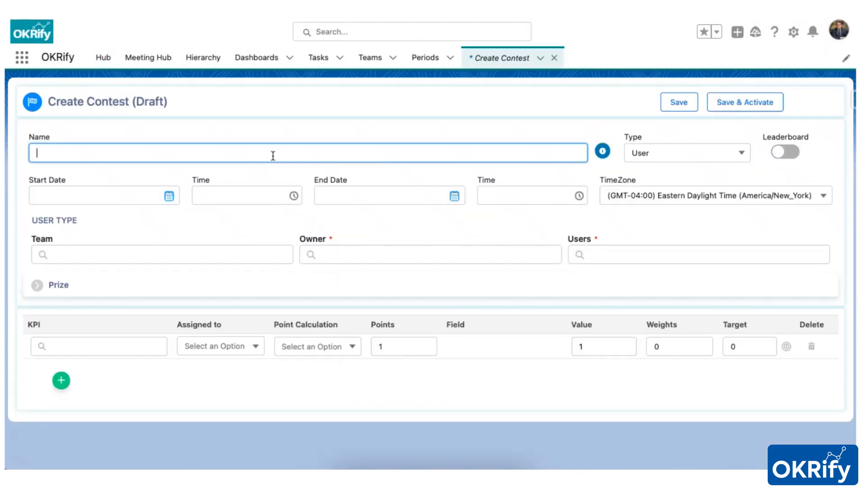
type("B")
key("BackSpace")
type("Summer BDR Contest")
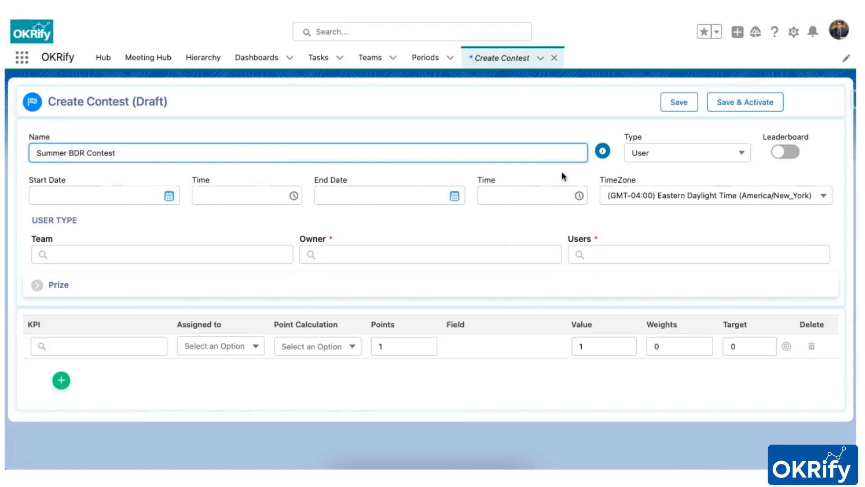
- Add the contest description "Contest for Sales BDR for the summer focussed on generating leads for new summer product release"
left_click(604, 153)
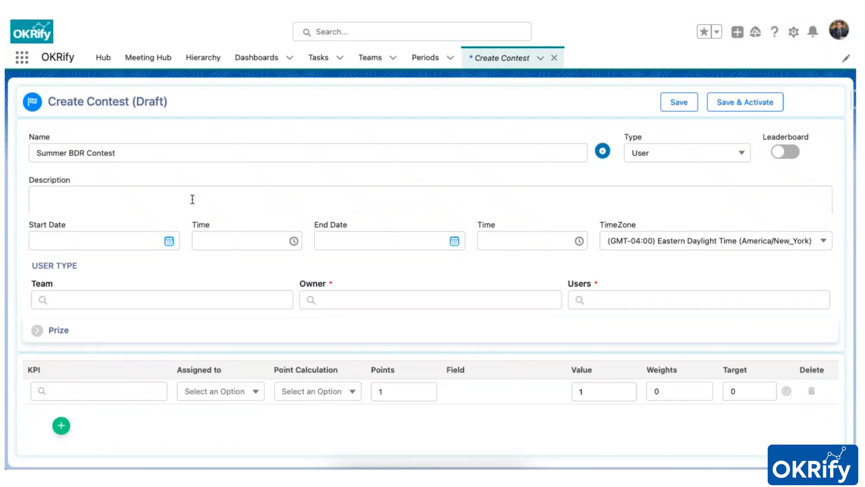
left_click(192, 199)
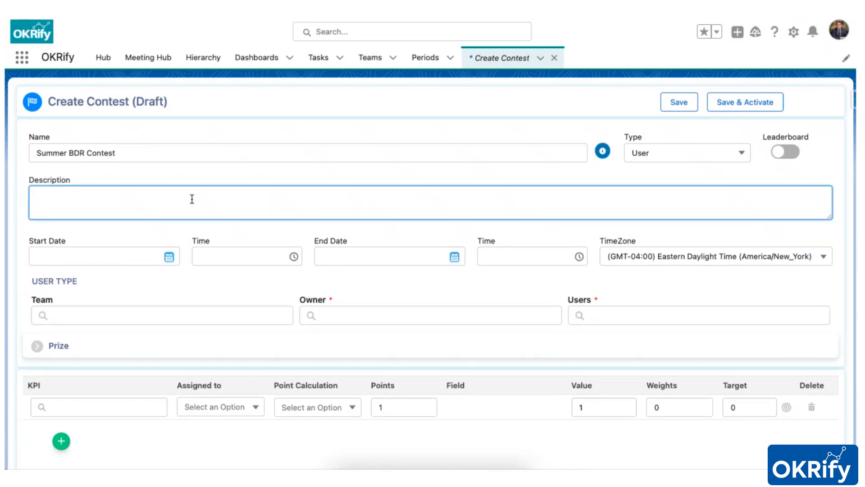
type("Contest for Sales BDR for")
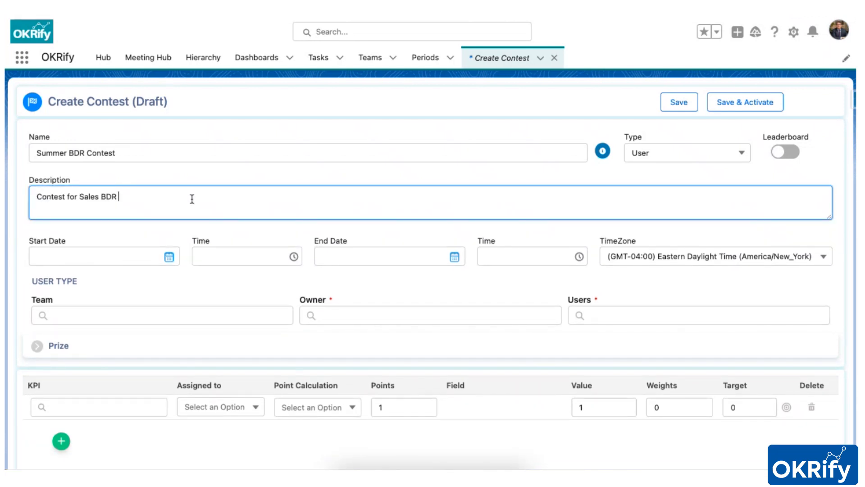
type(" the summer f")
type("ocussed on generating leads for new summer product release")
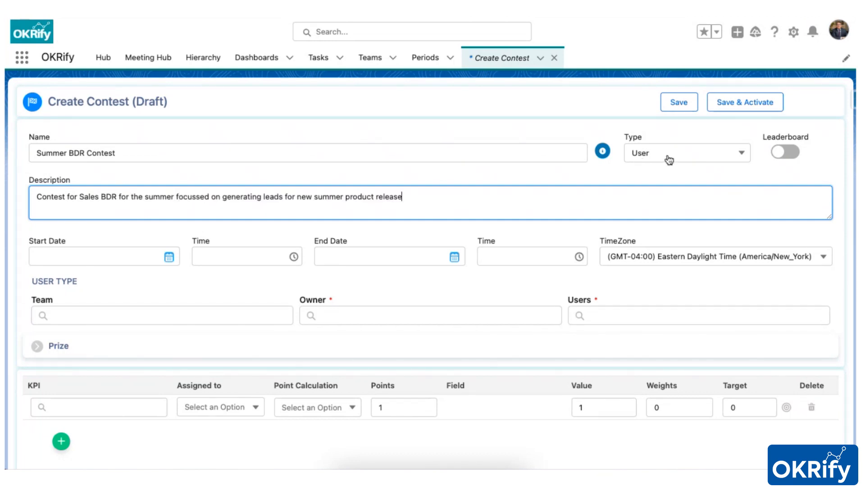
- Choose User as the contest type and enable the leaderboard
left_click(667, 157)
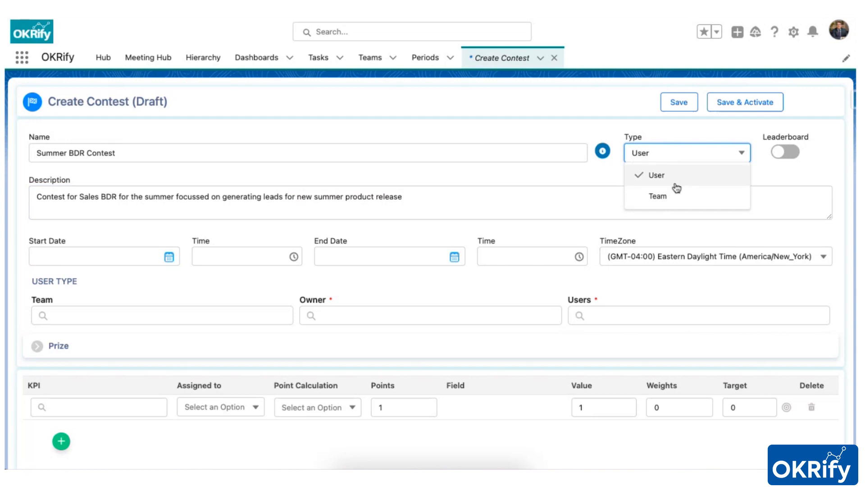
left_click(676, 185)
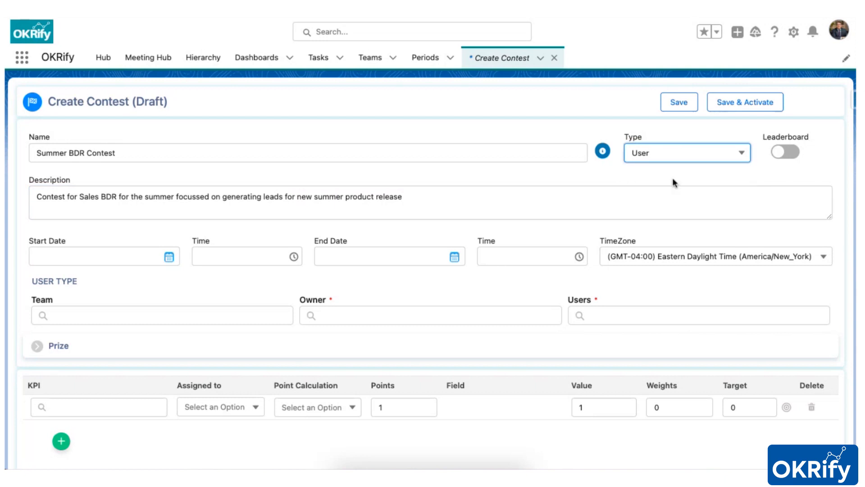
left_click(788, 157)
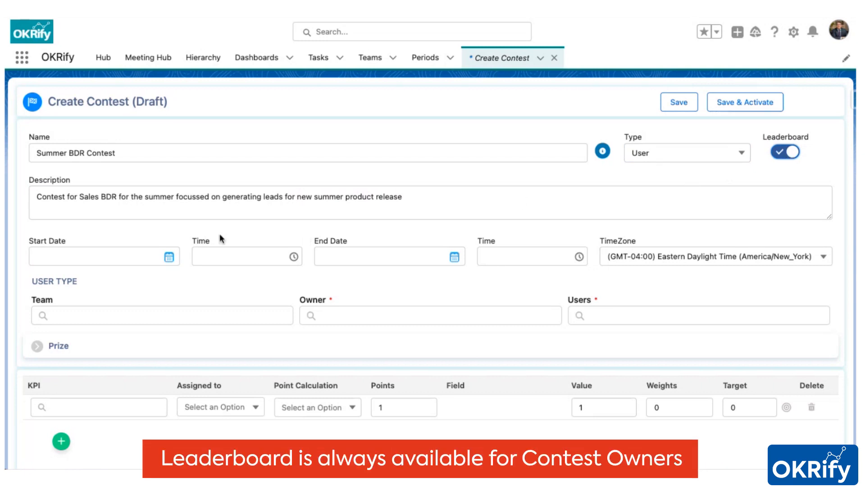
- Set the contest start to 01/07/2023 at 00:00
left_click(129, 253)
left_click(44, 56)
left_click(161, 94)
left_click(224, 255)
left_click(228, 276)
- Set the contest end to 31/08/2023 at 23:45
left_click(333, 255)
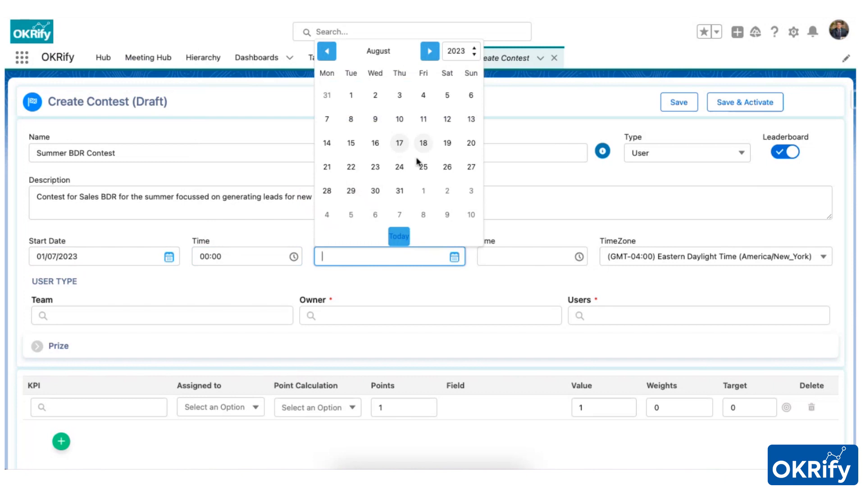
left_click(400, 189)
left_click(529, 256)
scroll(528, 351, "down", 20)
left_click(528, 368)
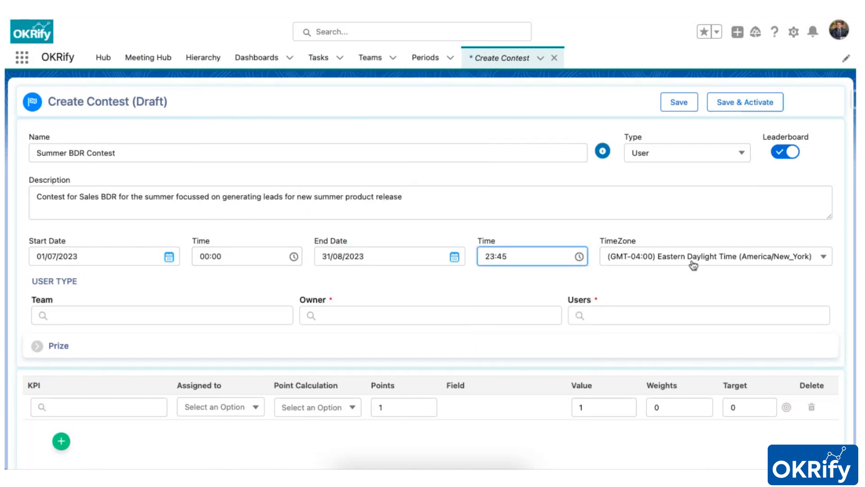
- Search for the Sales team and assign it to the contest
scroll(693, 265, "down", 1)
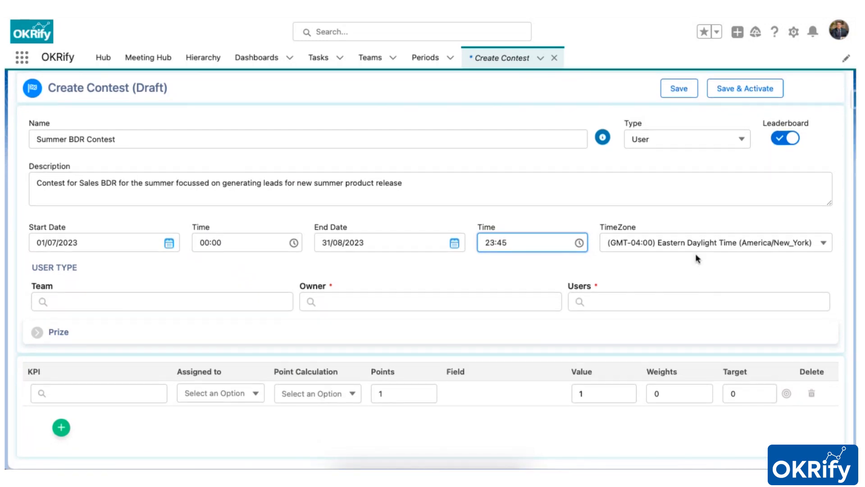
left_click(195, 304)
type("Sales")
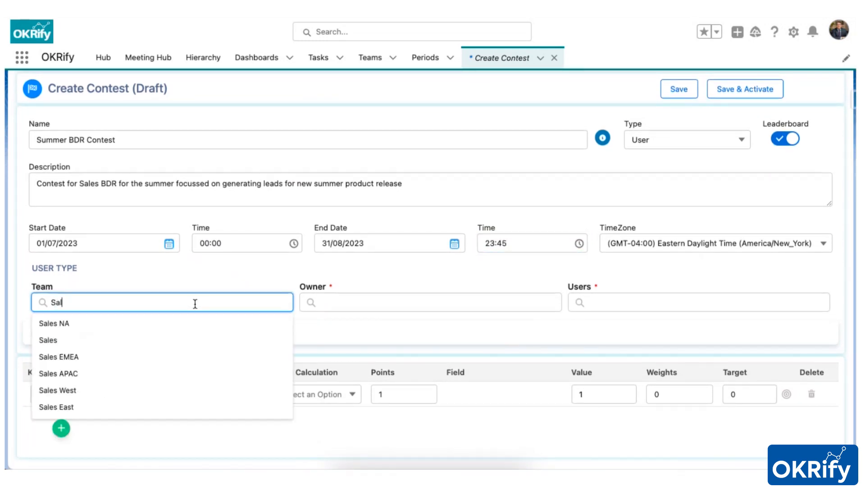
left_click(129, 341)
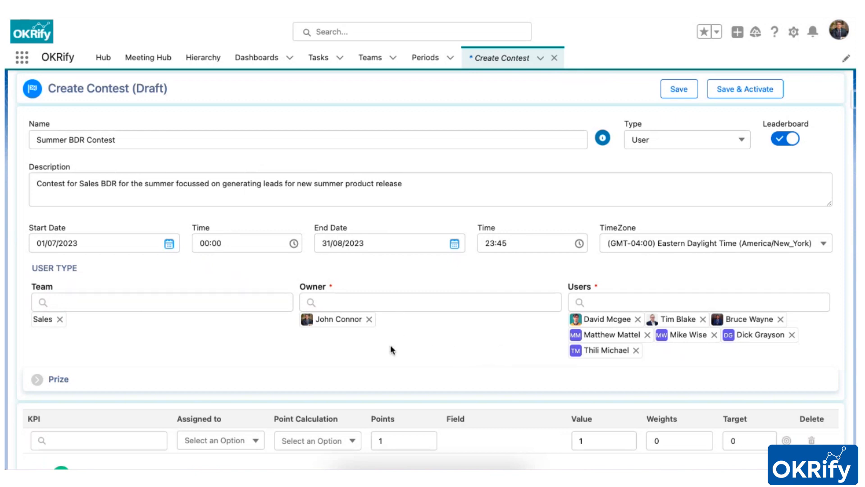
- Expand the prize section and add a "1st Position" prize of "5K Bonus"
left_click(37, 380)
scroll(115, 360, "down", 3)
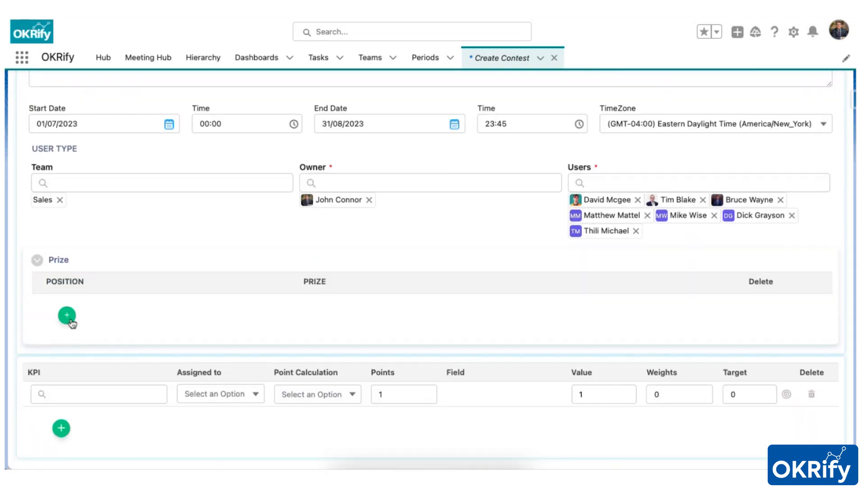
left_click(72, 315)
type("1st Position")
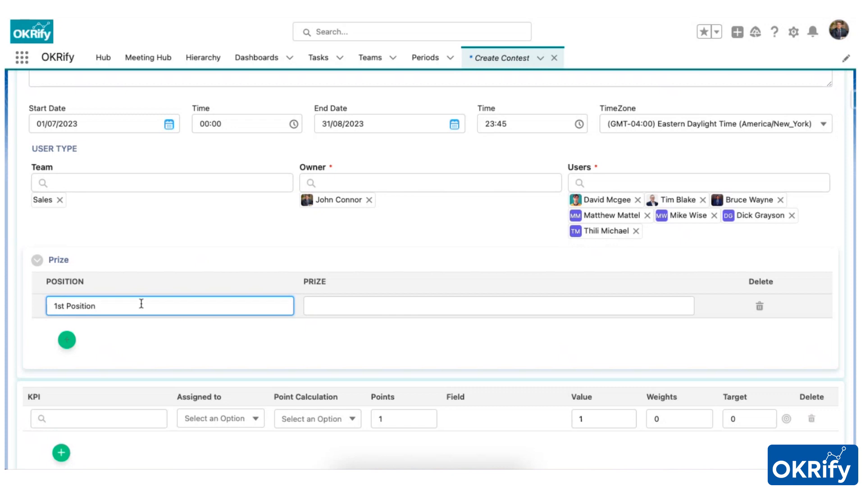
left_click(319, 310)
type("5K Bonus")
- Add another prize row for "2nd Position" with the prize "3K Bonus"
left_click(68, 341)
type("2nd")
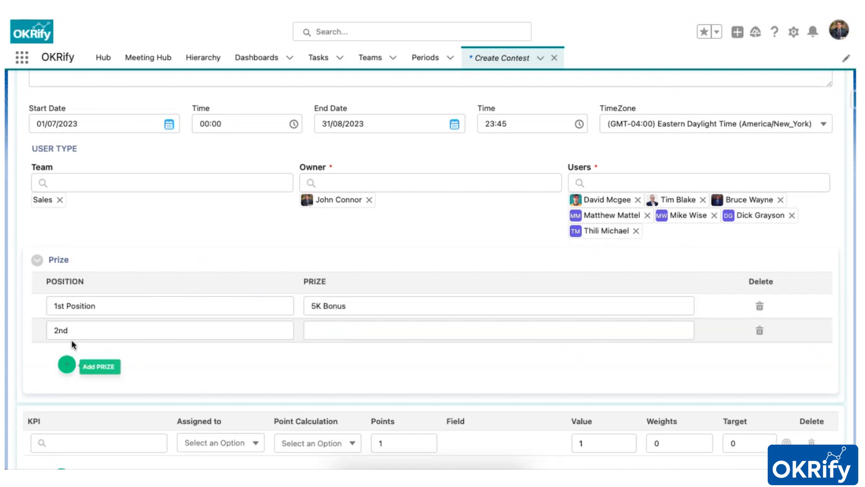
type(" Position")
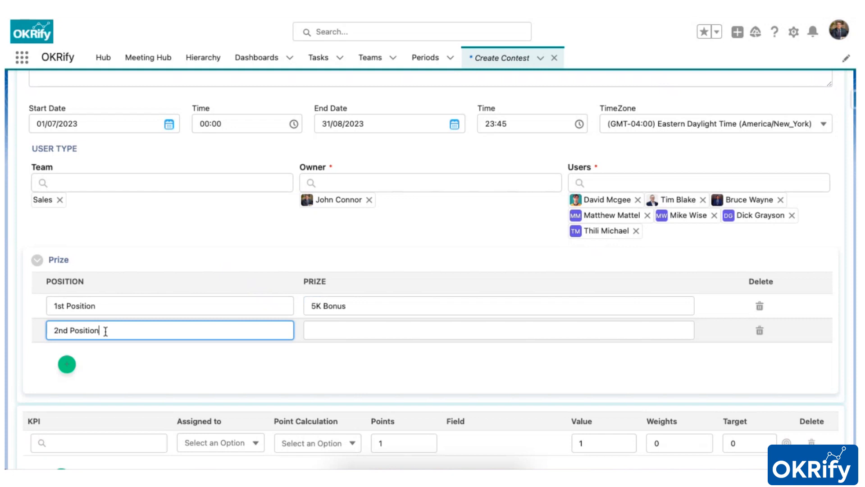
key("Tab")
type("3K Bonus")
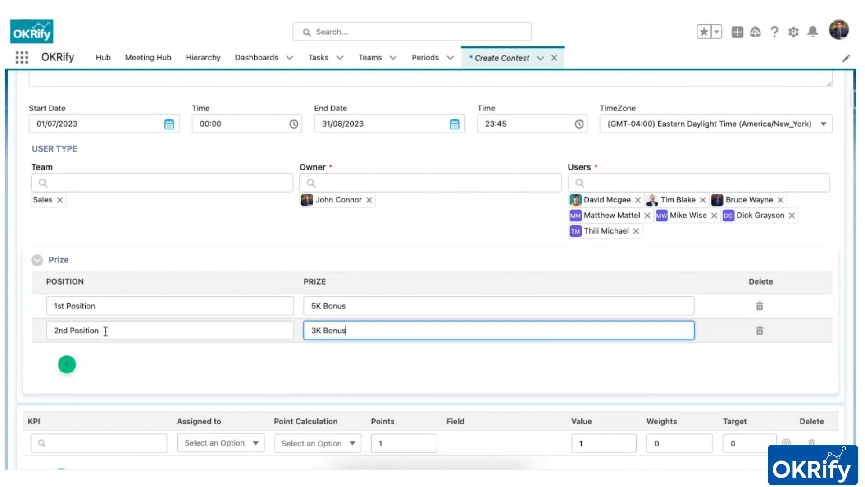
- Select Outbound Call as the first KPI and assign it by Created By ID
scroll(52, 372, "down", 2)
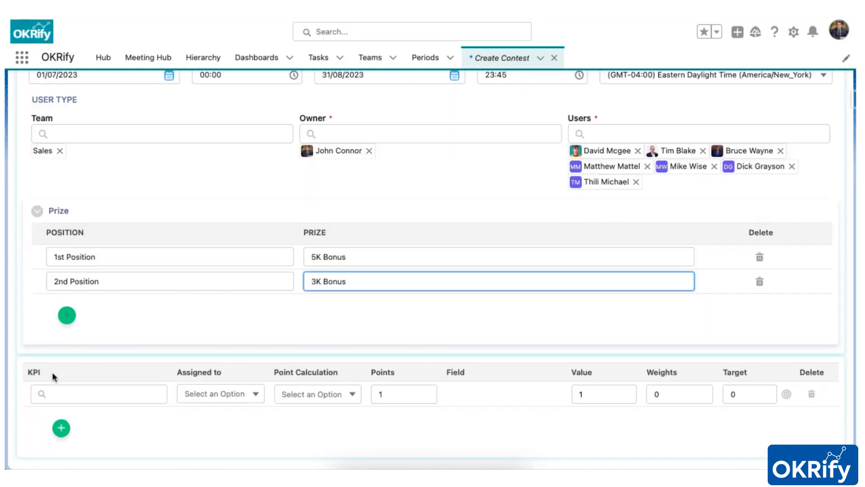
left_click(77, 389)
type("Out")
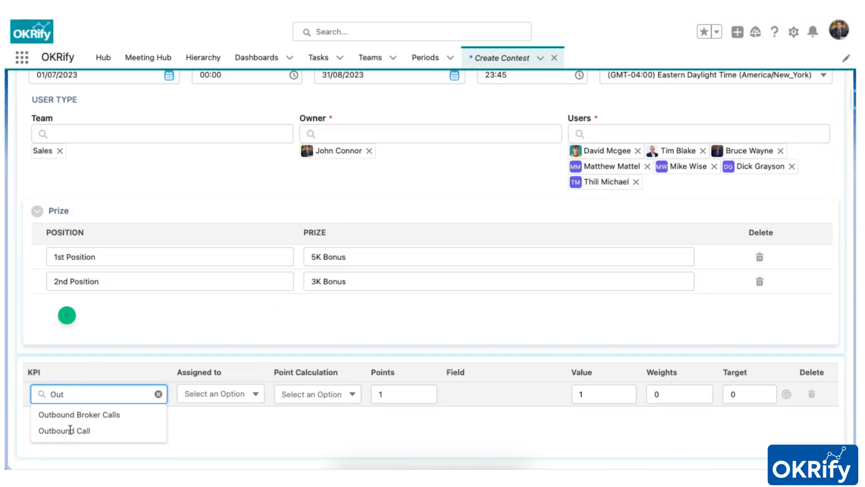
left_click(70, 430)
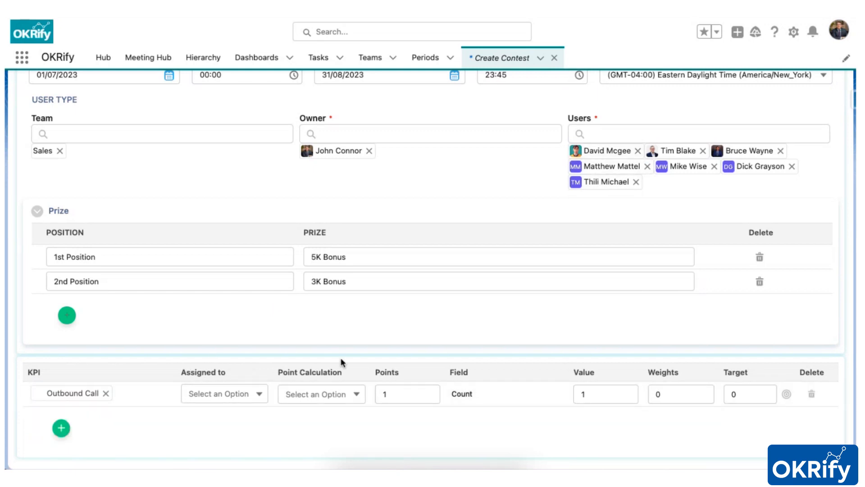
left_click(204, 399)
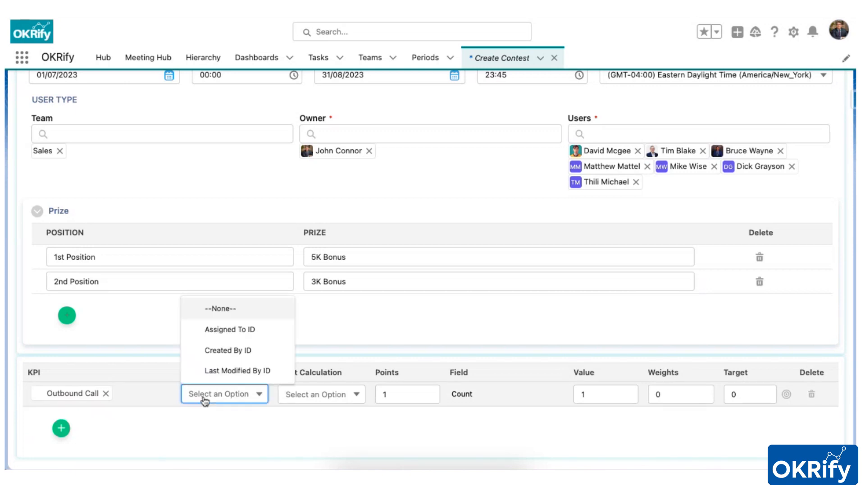
left_click(237, 356)
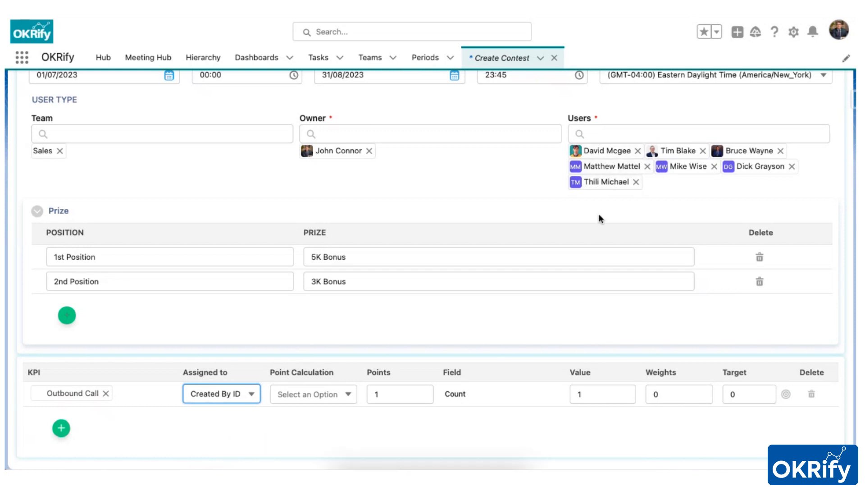
- Set the Outbound Call KPI's point calculation to Total Value and its weight to 20
left_click(313, 396)
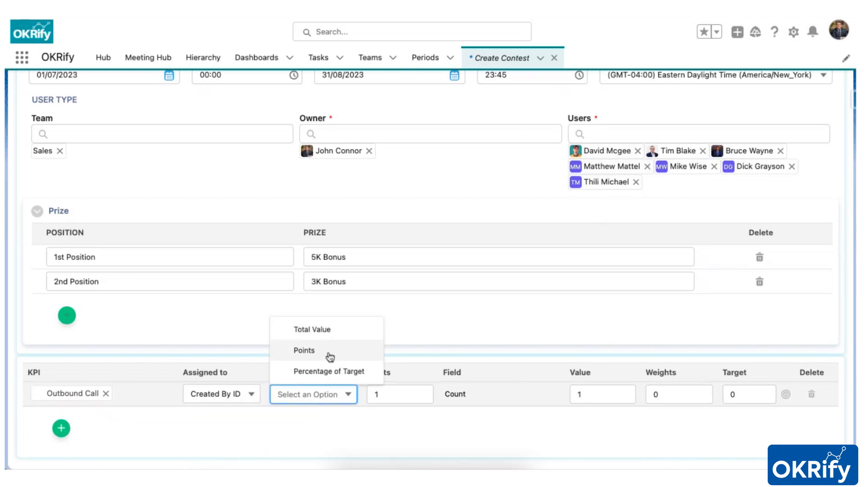
left_click(332, 334)
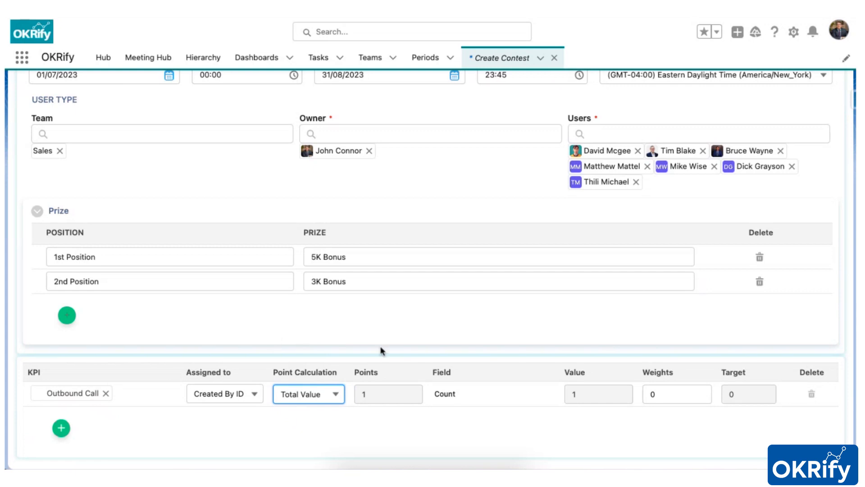
double_click(685, 390)
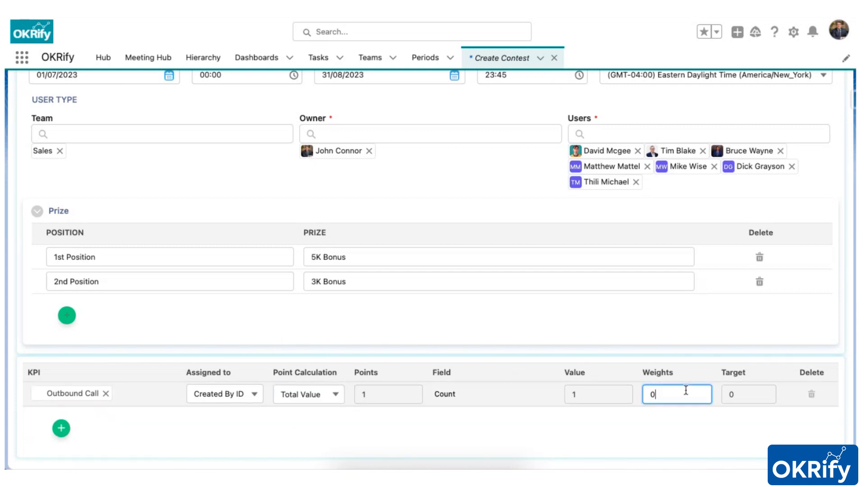
type("20")
- Add a second KPI row for Meetings, assigned by Created By ID
left_click(61, 428)
left_click(95, 419)
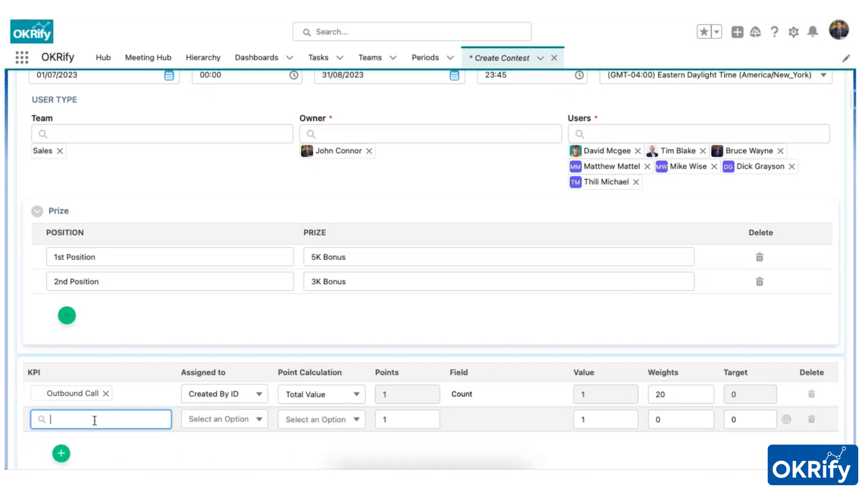
left_click(83, 441)
left_click(205, 420)
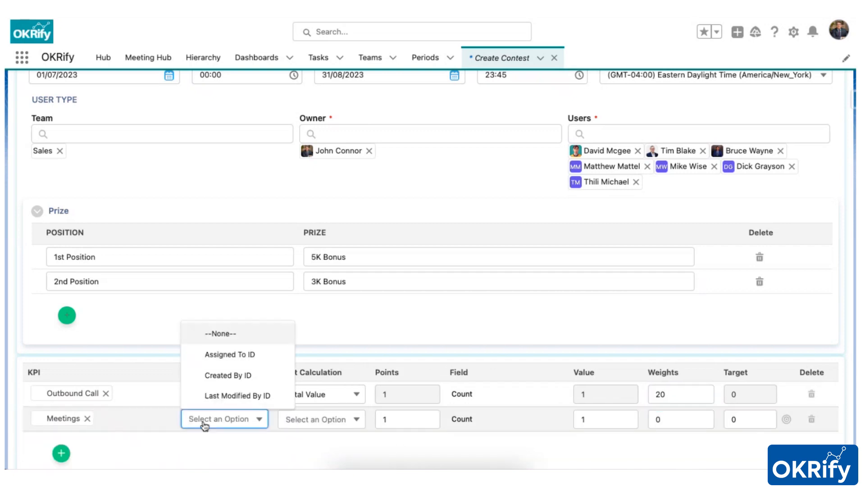
left_click(235, 375)
- Set the Meetings KPI's point calculation to Points, with a value of 3 and a weight of 30
left_click(304, 418)
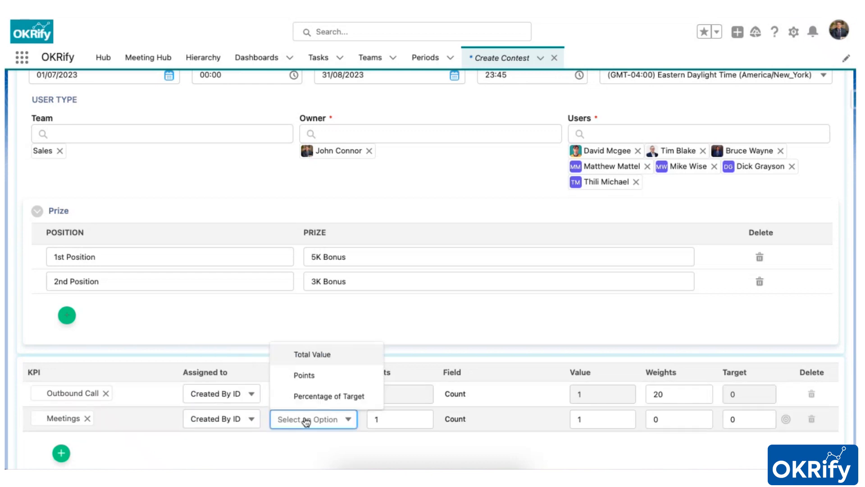
left_click(314, 383)
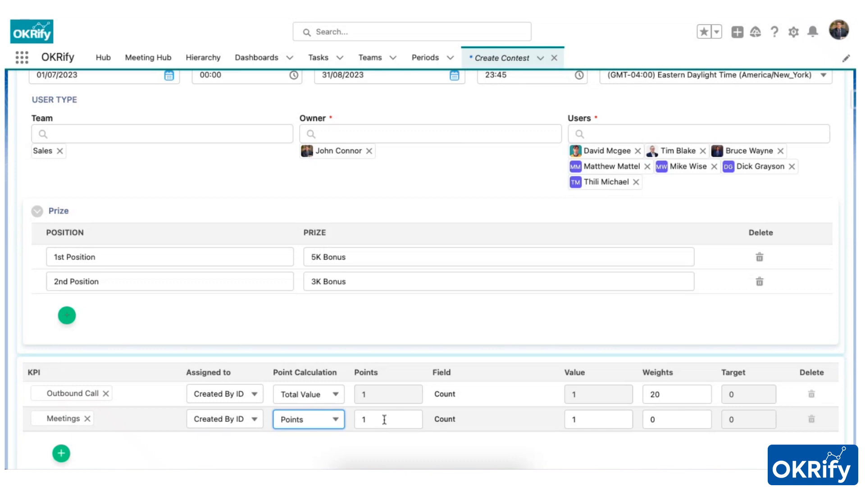
left_click_drag(592, 419, 566, 422)
type("3")
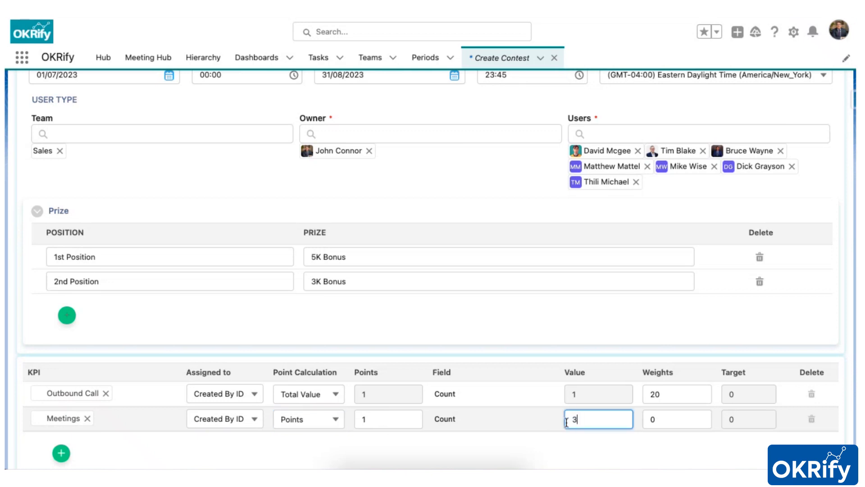
left_click(672, 420)
type("30")
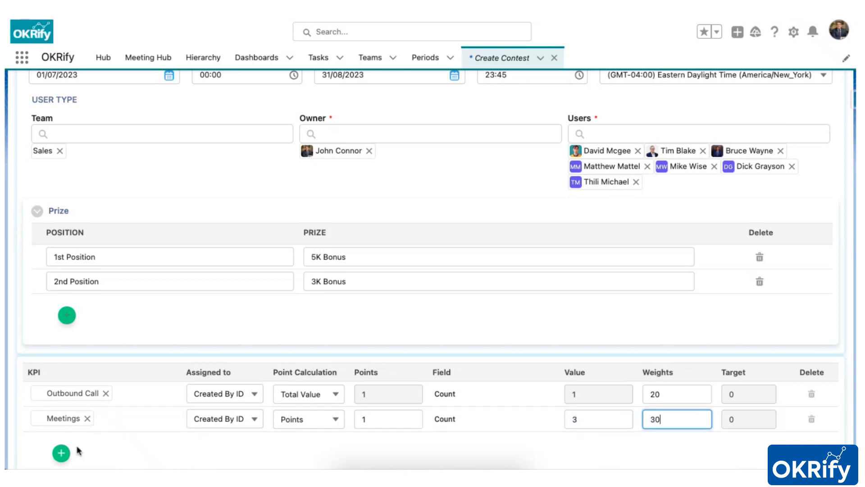
- Add a third KPI row for Qualified Leads, assigned by Owner ID
left_click(61, 452)
left_click(78, 444)
type("le")
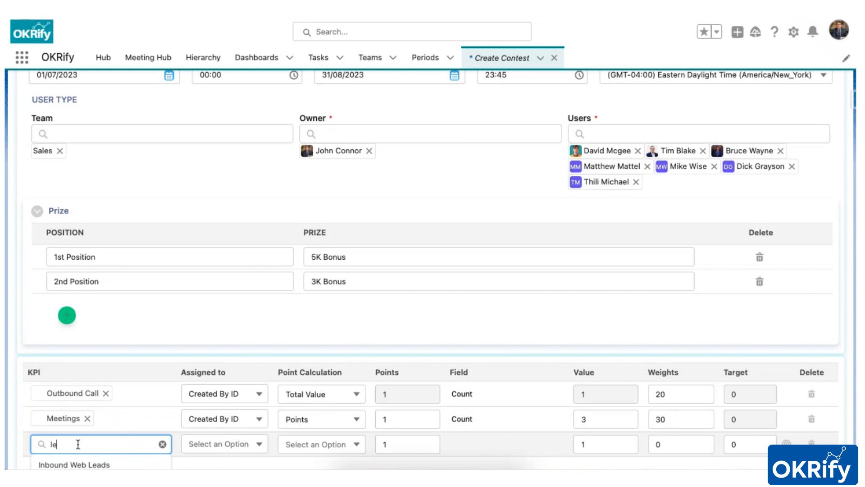
scroll(74, 450, "down", 2)
left_click(73, 456)
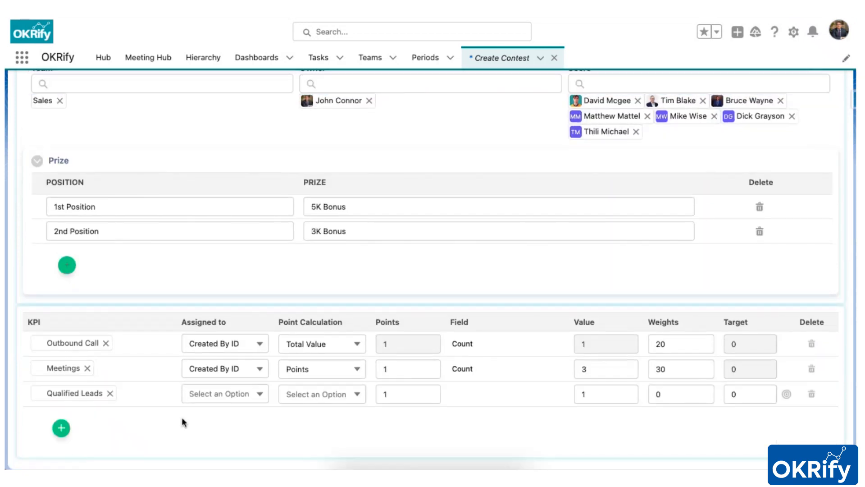
left_click(218, 395)
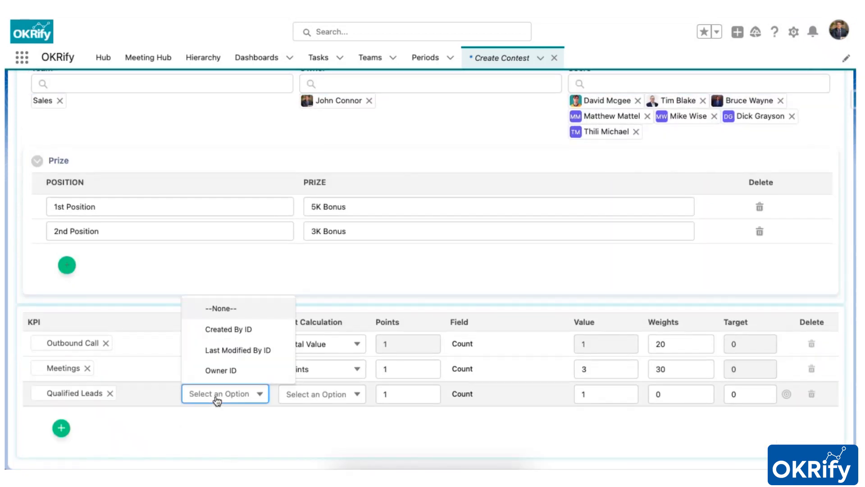
left_click(234, 368)
- Set the Qualified Leads KPI's point calculation to Percentage of Target, with a target of 10
left_click(314, 398)
left_click(322, 372)
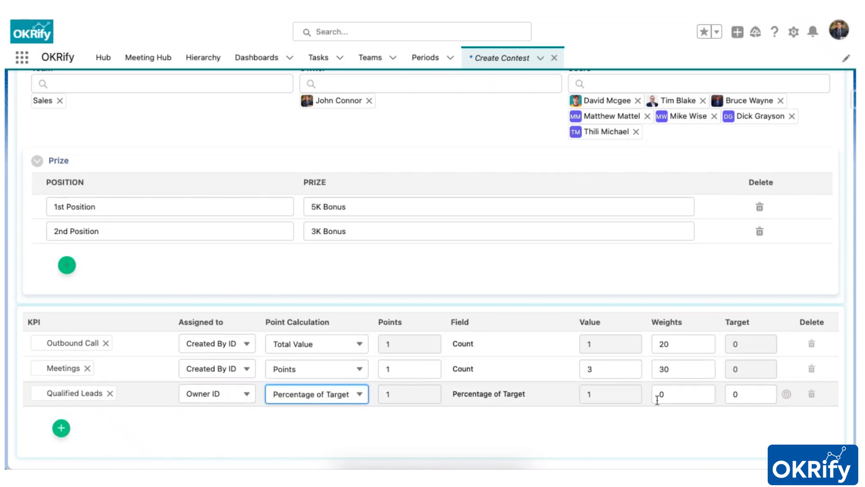
left_click(741, 394)
type("10")
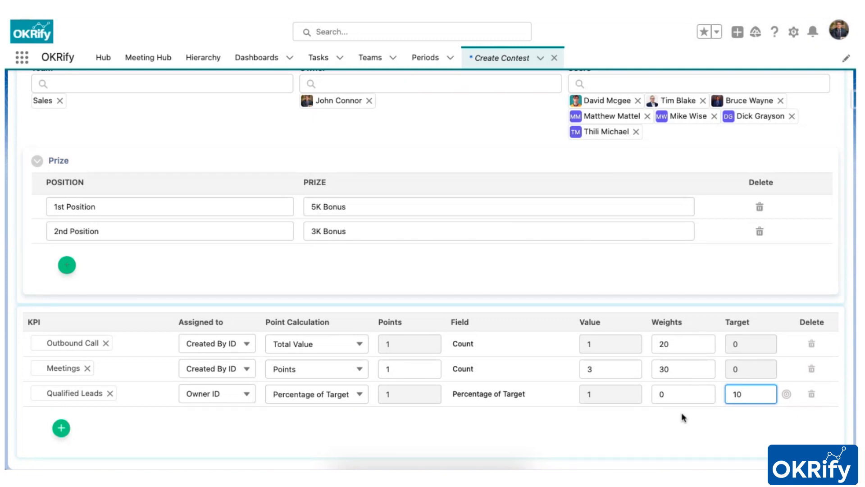
- Set individual Qualified Leads targets of 8 for the first user, 7 for the third and 5 for the fourth
left_click(786, 395)
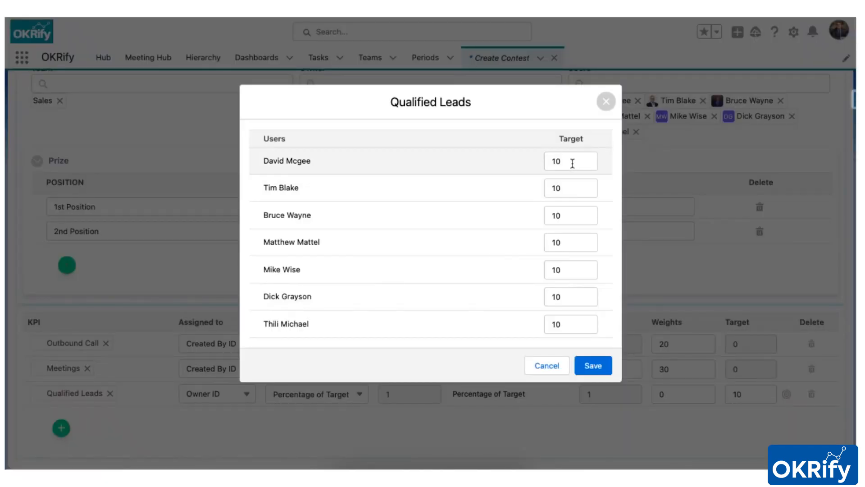
left_click_drag(561, 163, 551, 164)
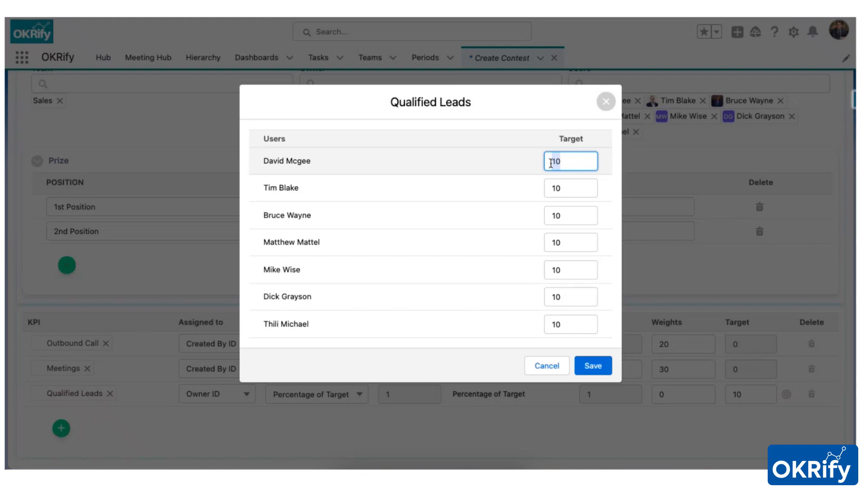
type("8")
left_click_drag(561, 215, 529, 245)
type("7")
type("5")
- Set the last three users' Qualified Leads targets to 9, 12 and 8, save them, and give the KPI a weight of 50
left_click_drag(572, 266, 529, 268)
type("9")
left_click_drag(563, 296, 526, 299)
type("12")
left_click_drag(562, 324, 542, 324)
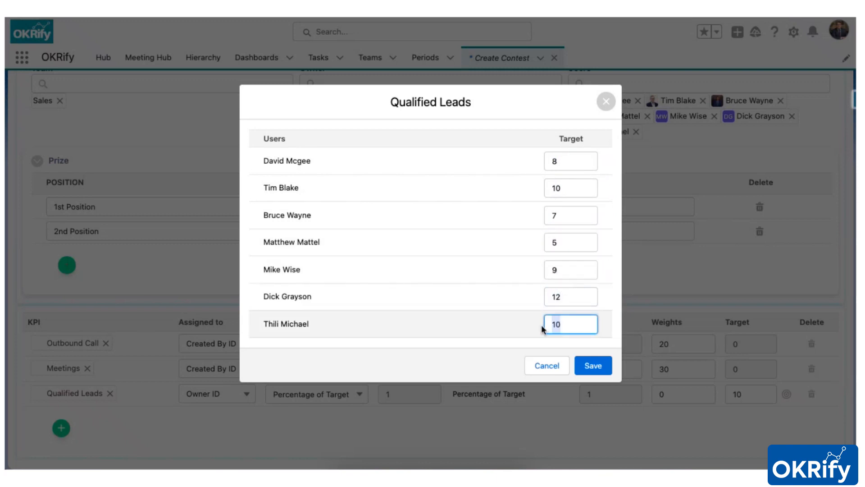
type("8")
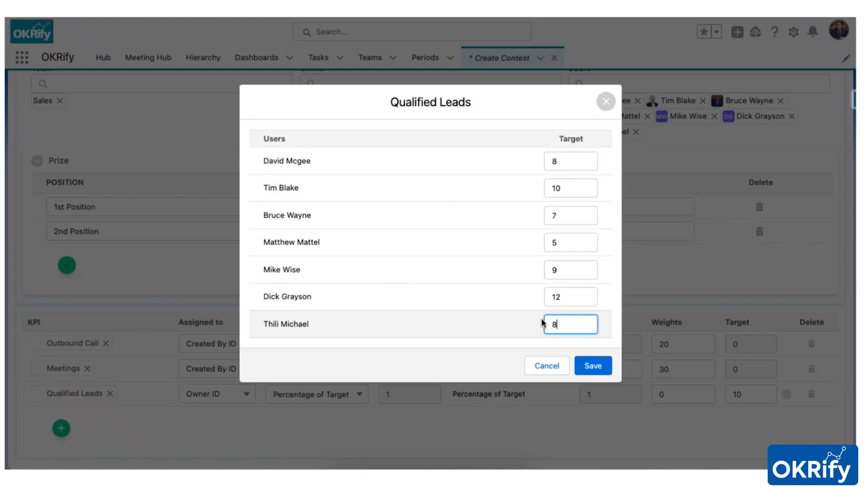
left_click(593, 369)
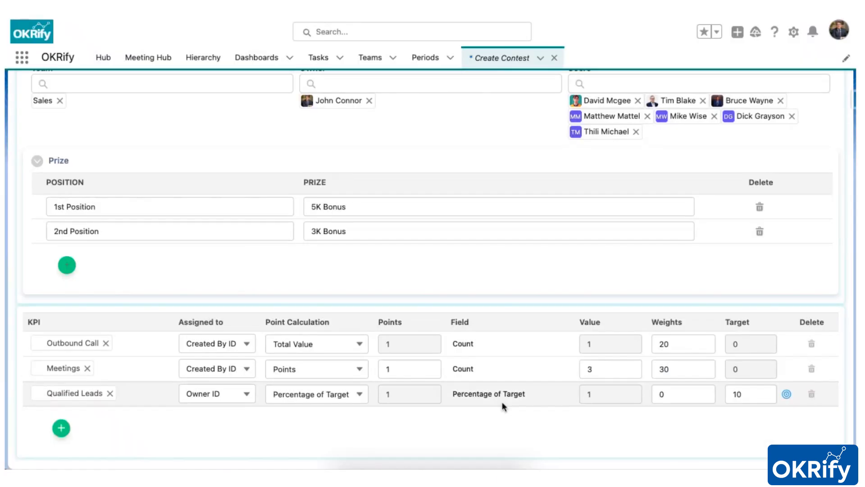
left_click(683, 397)
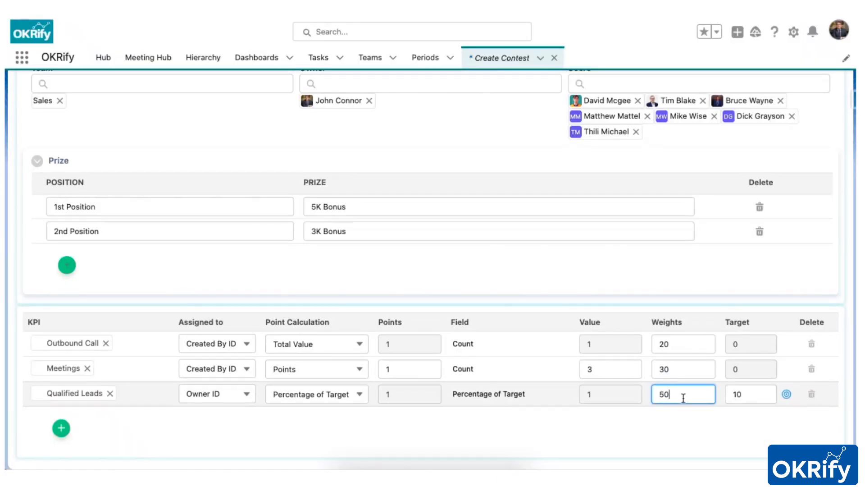
scroll(548, 442, "up", 5)
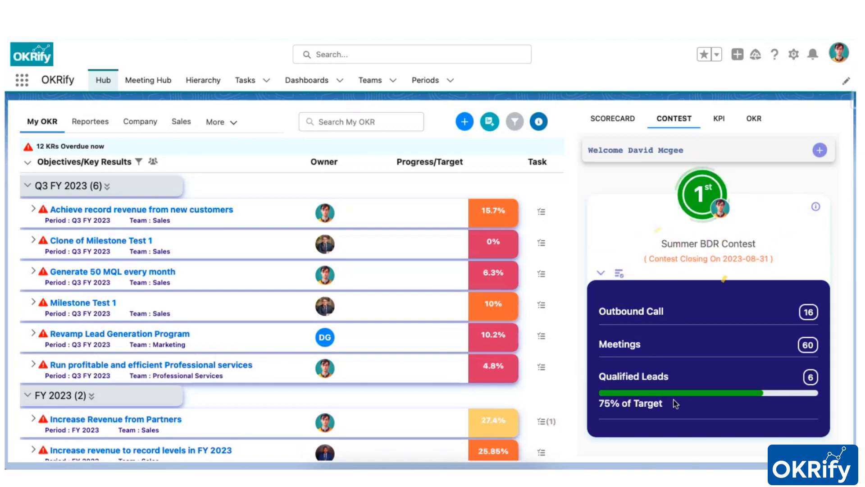
- Review the Summer BDR Contest's description, prizes and dates, and its leaderboard ranking
left_click(816, 207)
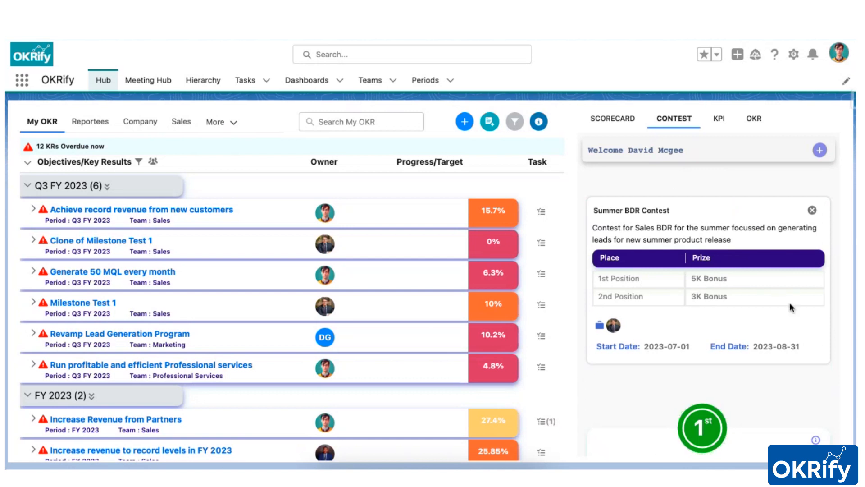
left_click(812, 210)
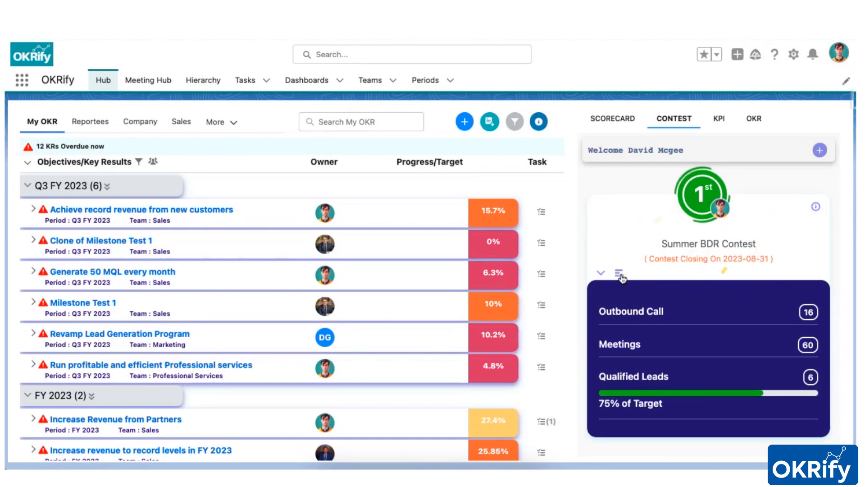
left_click(619, 274)
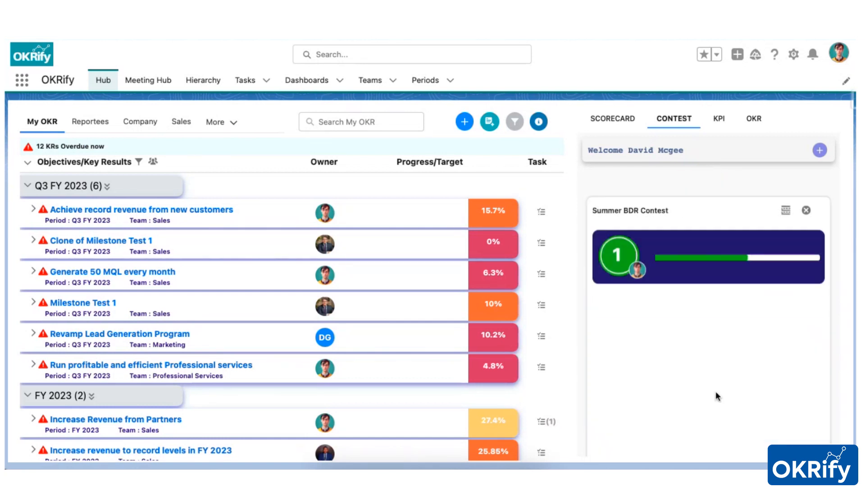
scroll(716, 405, "down", 2)
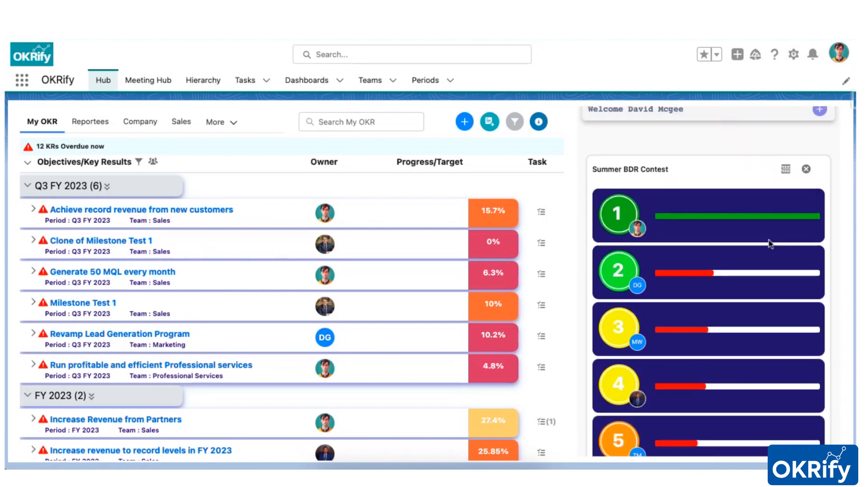
- Examine the contest's leaderboard summary of each user's KPI results, and return to the contest card
left_click(786, 170)
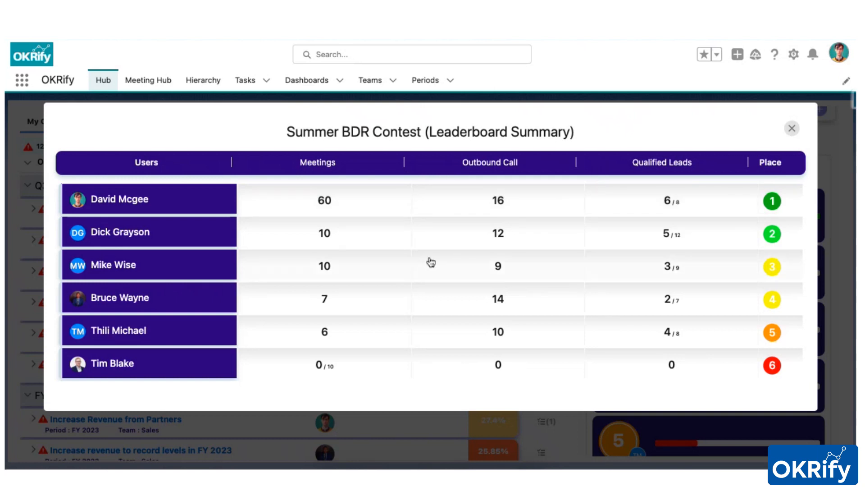
left_click(791, 130)
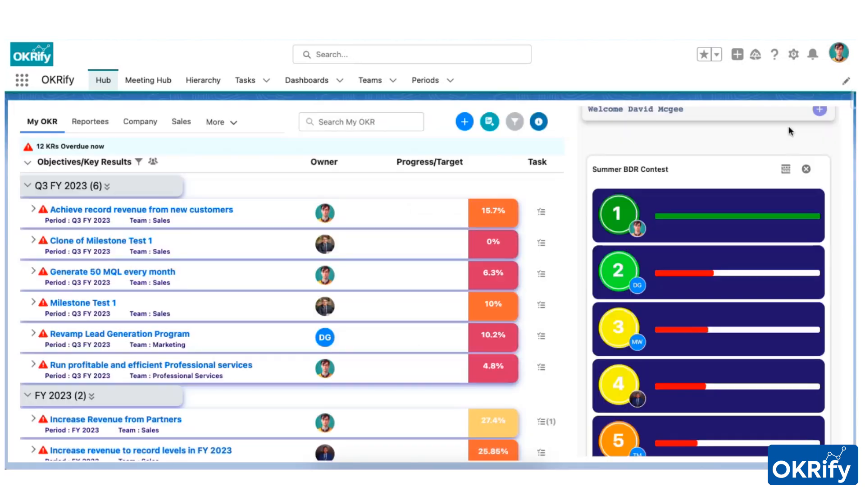
left_click(806, 170)
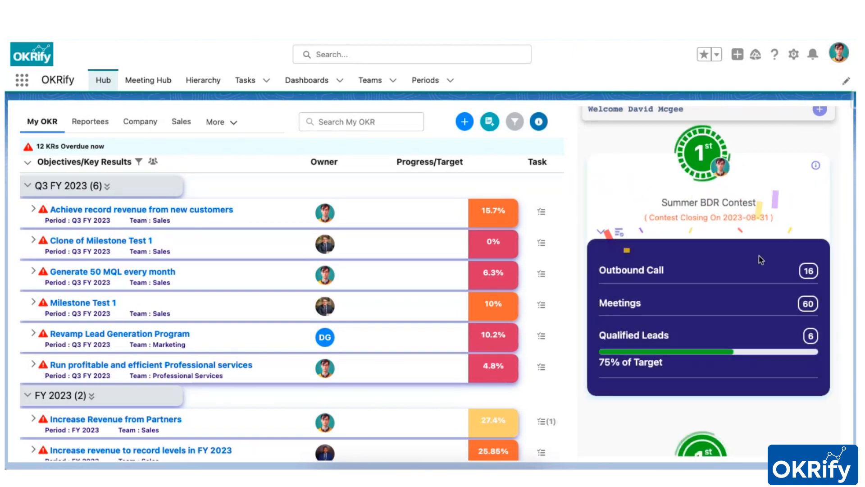